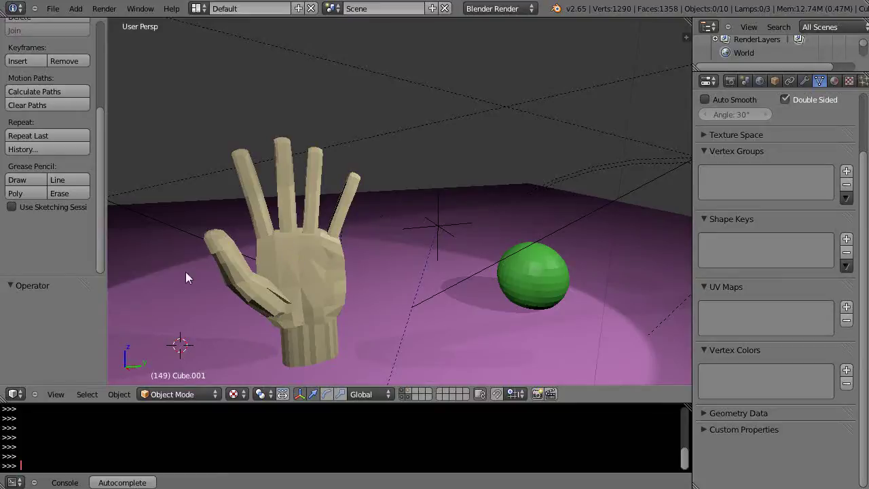
# Step: Move the subdivided cube onto the hand's layer and display both layers together
pyautogui.click(408, 392)
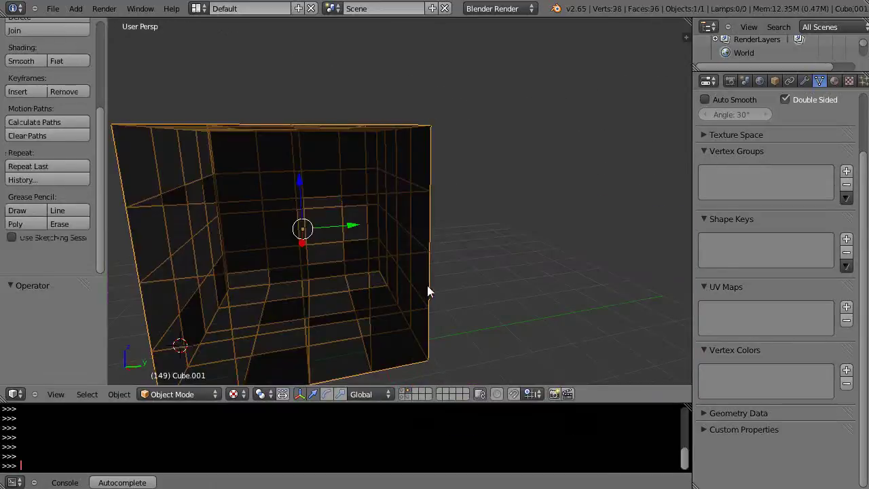
pyautogui.press('m')
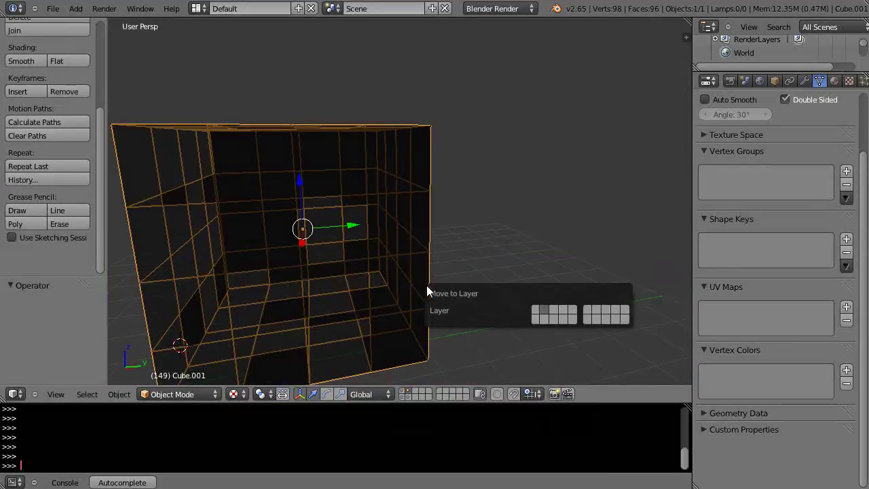
pyautogui.click(536, 314)
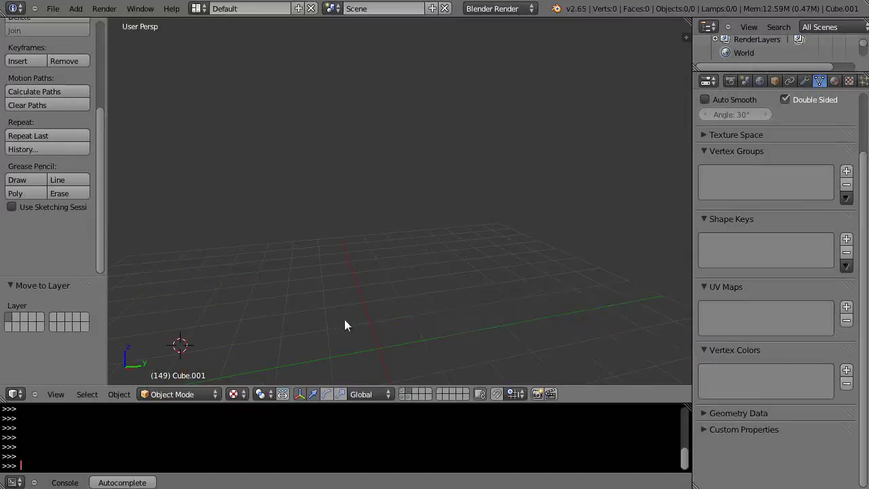
pyautogui.click(403, 391)
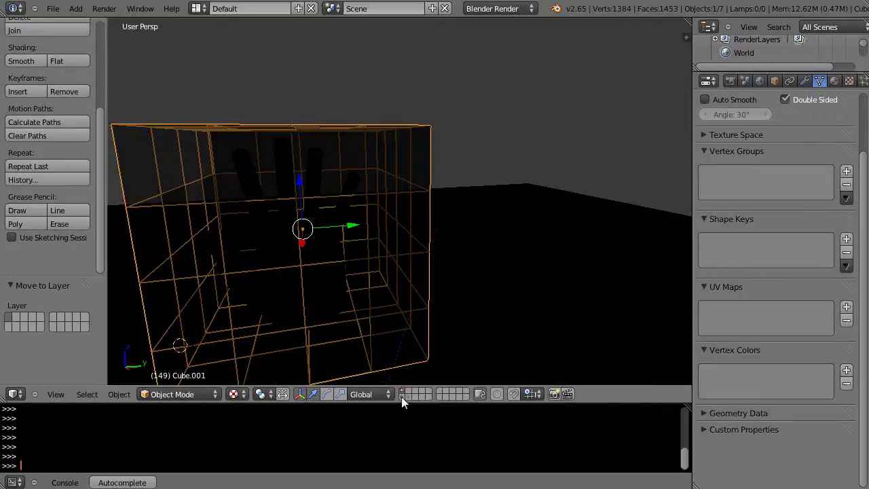
pyautogui.keyDown('shift'); pyautogui.click(401, 397); pyautogui.keyUp('shift')
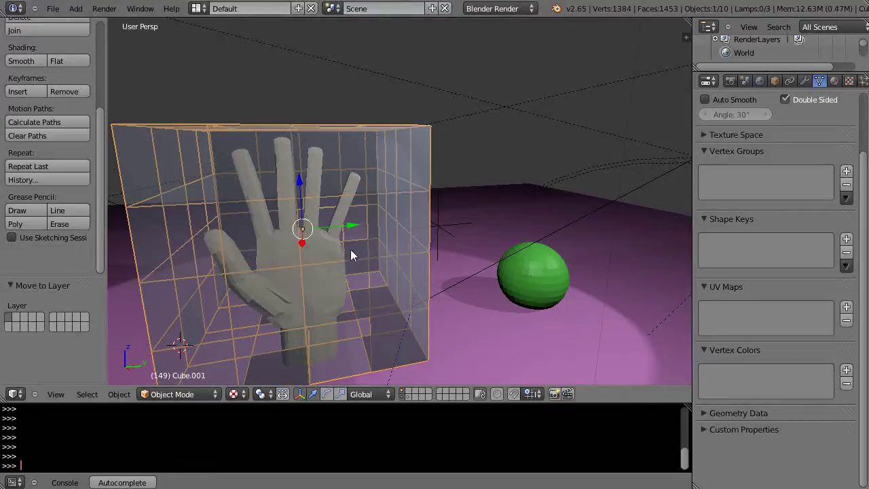
pyautogui.moveTo(320, 266)
pyautogui.mouseDown(button='middle')
pyautogui.moveTo(415, 263)
pyautogui.moveTo(313, 242)
pyautogui.moveTo(318, 258)
pyautogui.mouseUp(button='middle')
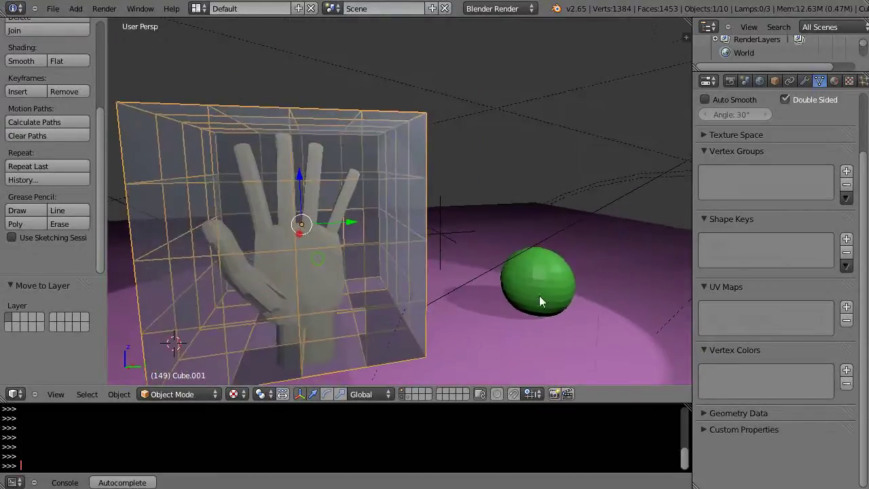
pyautogui.moveTo(569, 294); pyautogui.dragTo(575, 291, button='middle')
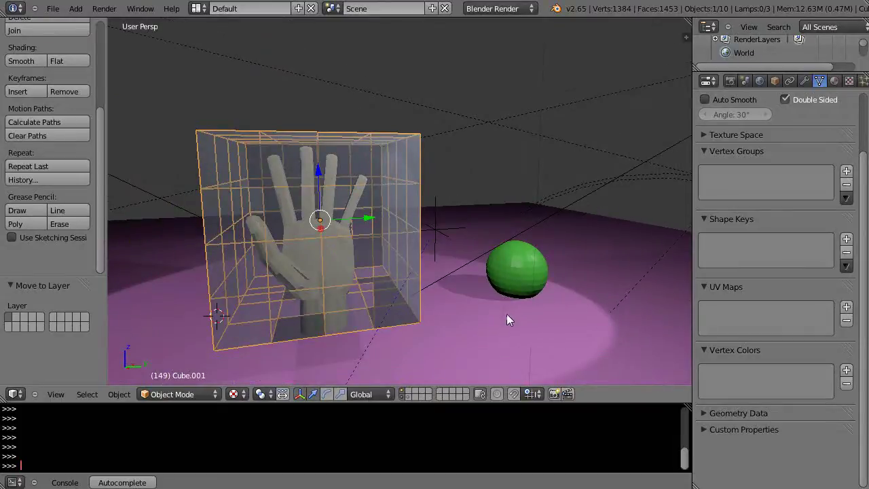
pyautogui.scroll(2, 506, 313)
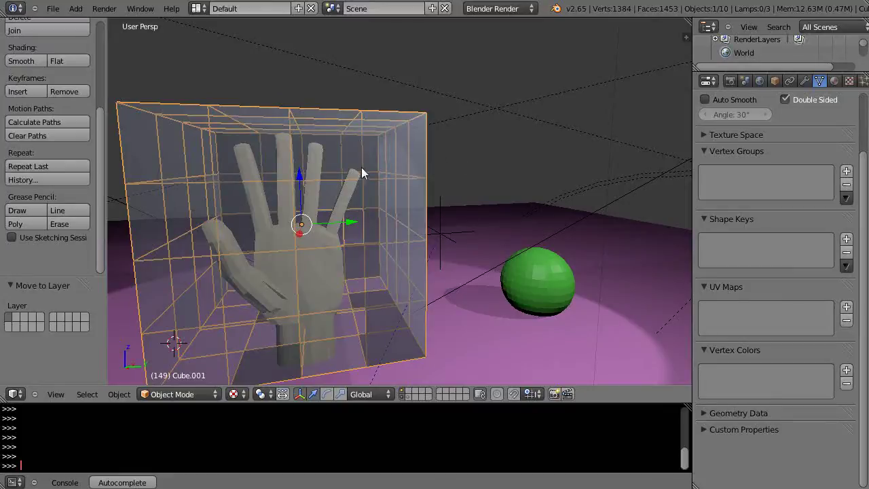
# Step: Add a Mesh Deform modifier to the hand with Cube.001 as the cage, and bind it
pyautogui.rightClick(322, 274)
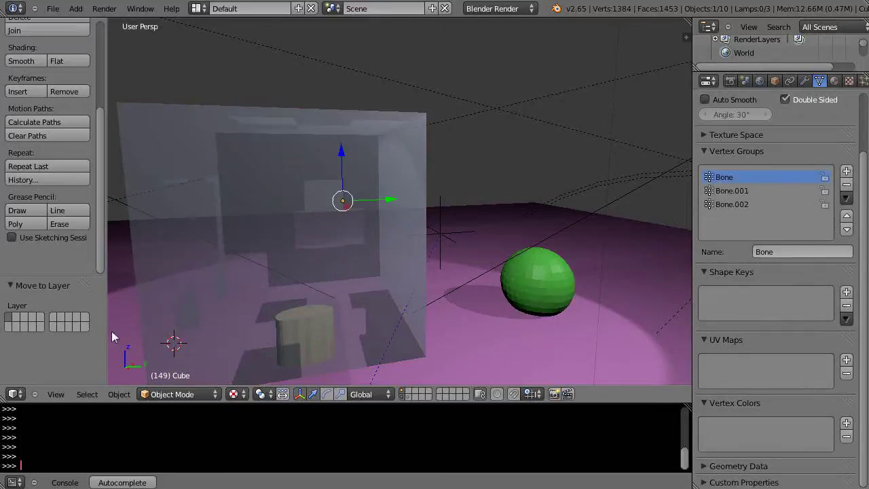
pyautogui.click(805, 80)
pyautogui.click(766, 126)
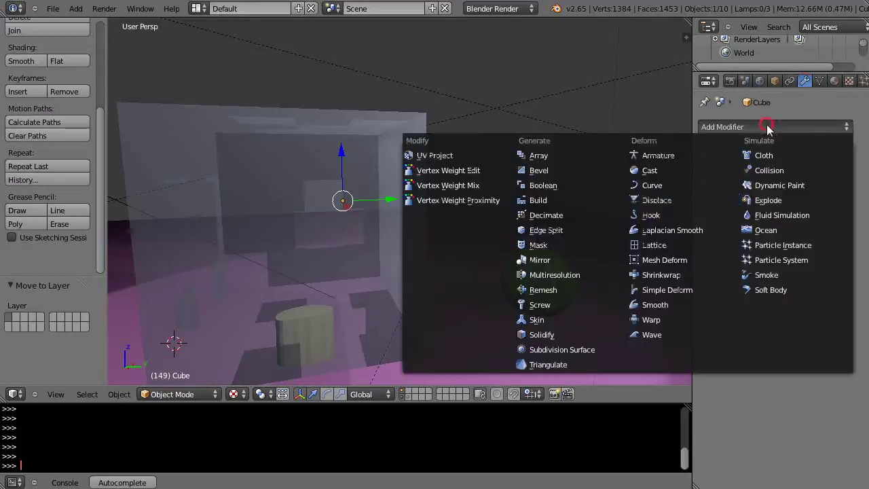
pyautogui.click(679, 259)
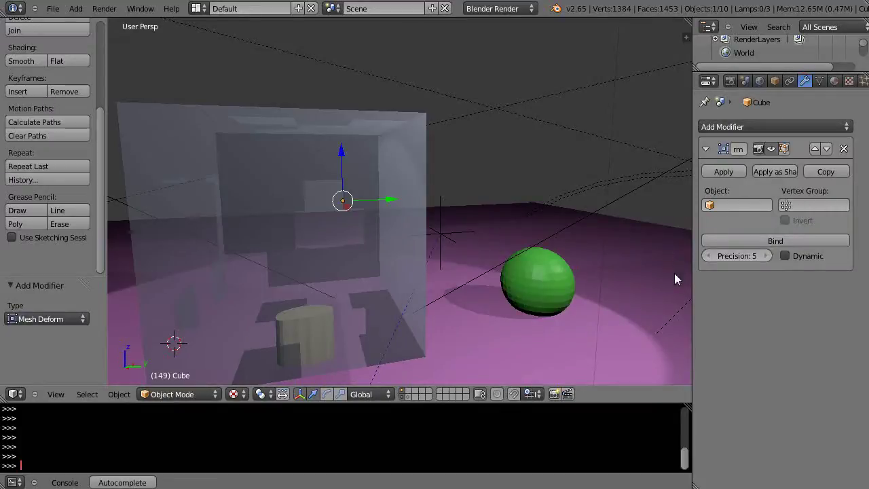
pyautogui.click(748, 204)
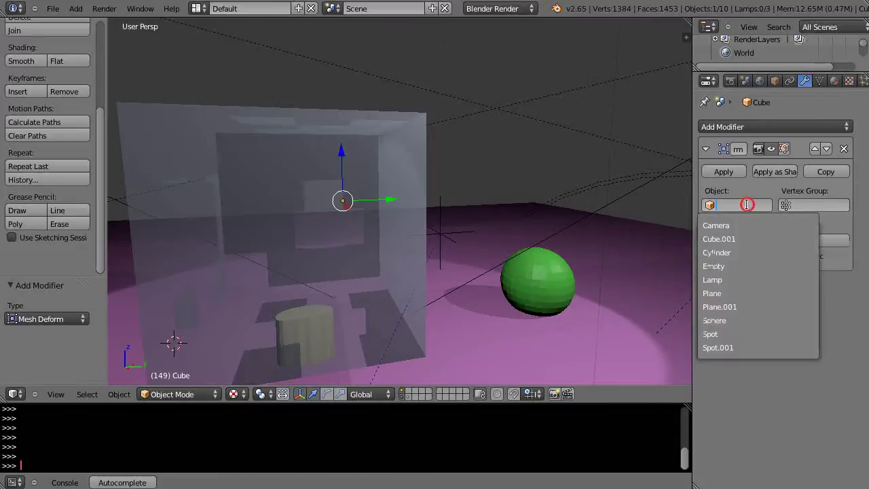
pyautogui.click(721, 239)
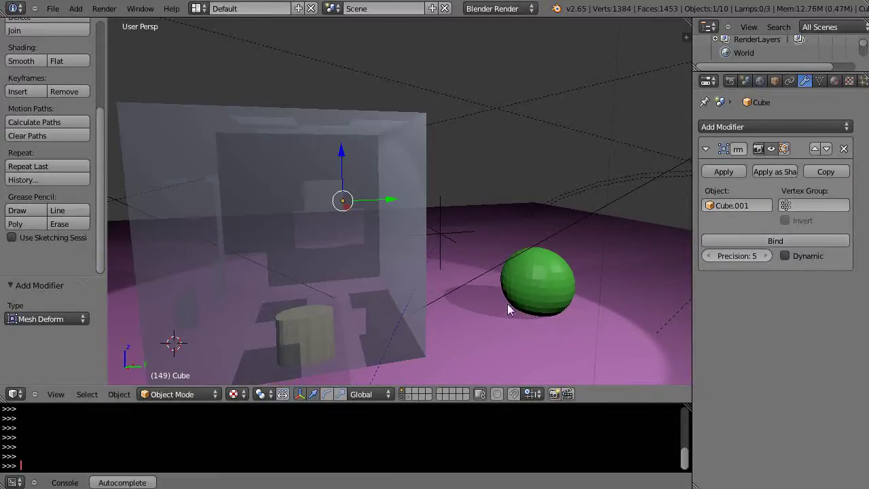
pyautogui.click(786, 239)
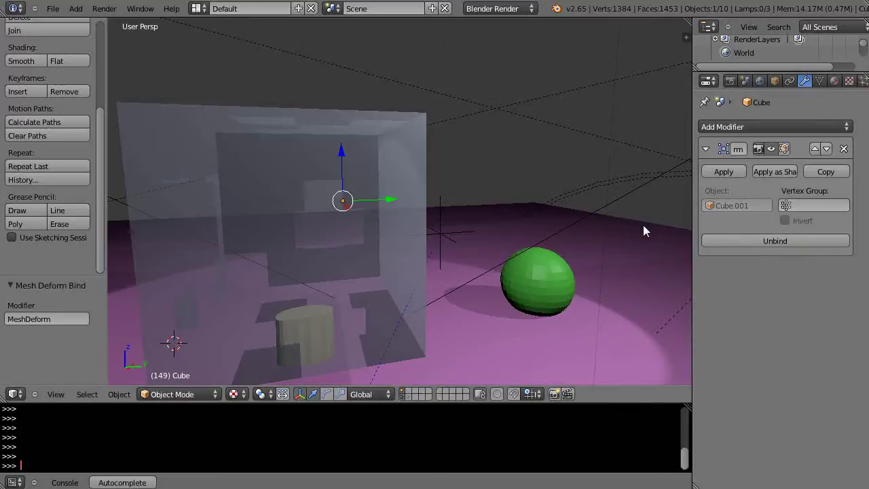
# Step: Lower Cube.001's material alpha to 0.276 and enter Edit Mode on the cage
pyautogui.rightClick(412, 121)
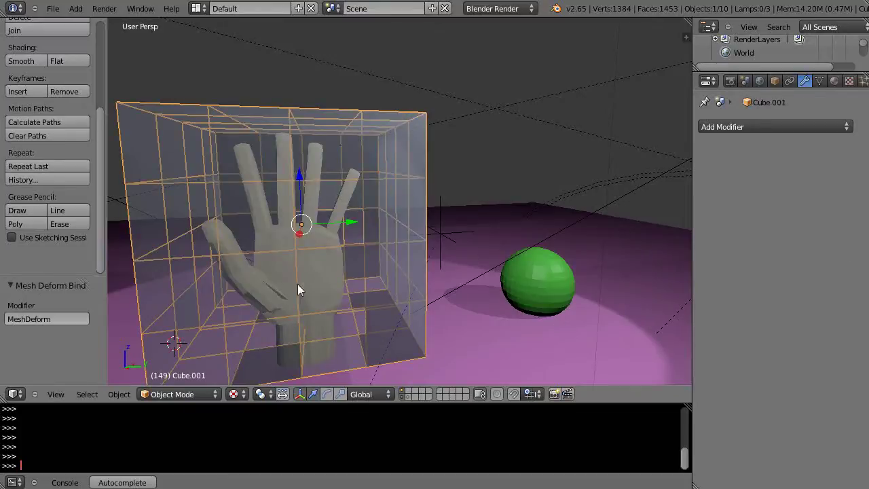
pyautogui.moveTo(335, 276)
pyautogui.mouseDown(button='middle')
pyautogui.moveTo(353, 278)
pyautogui.moveTo(336, 275)
pyautogui.mouseUp(button='middle')
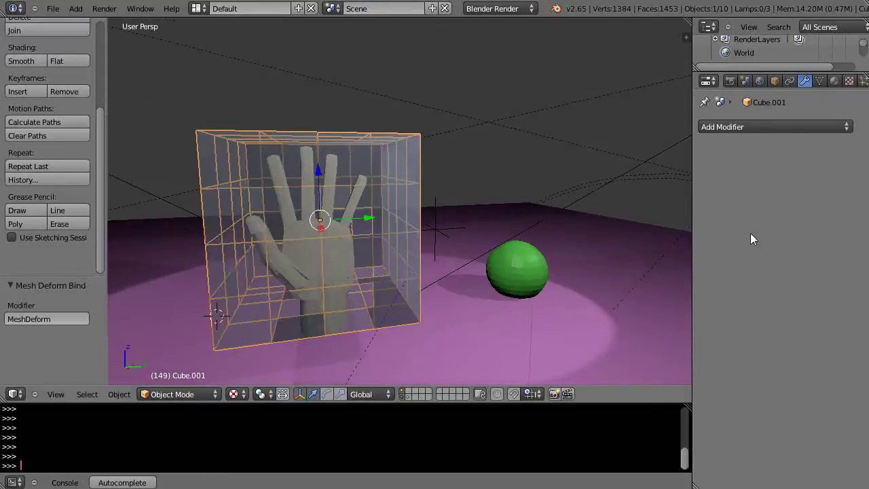
pyautogui.click(835, 80)
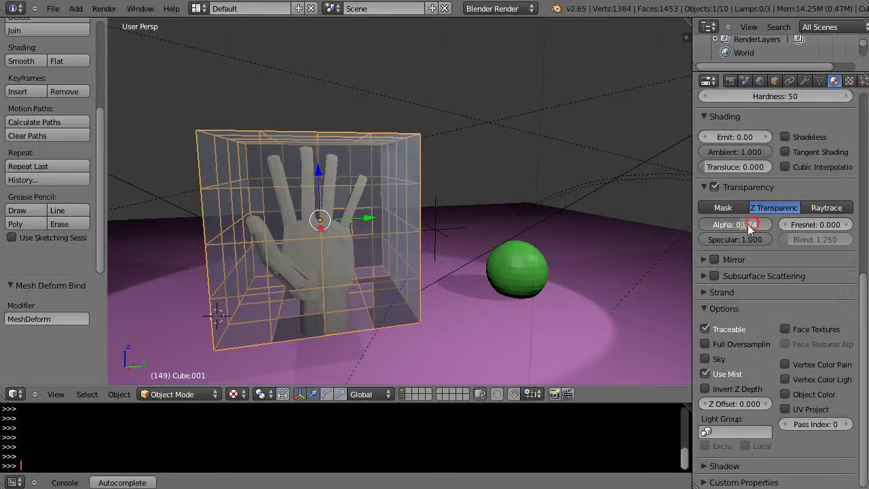
pyautogui.moveTo(747, 224); pyautogui.dragTo(733, 224)
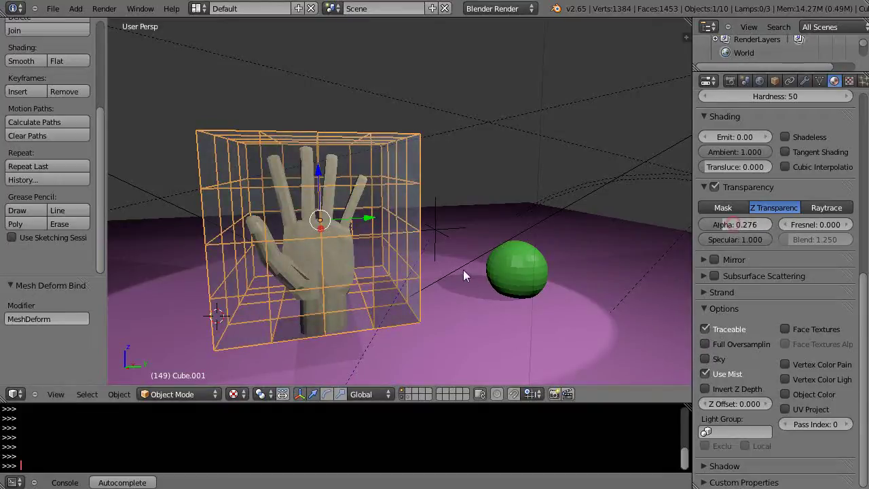
pyautogui.scroll(3, 463, 270)
pyautogui.scroll(-5, 463, 269)
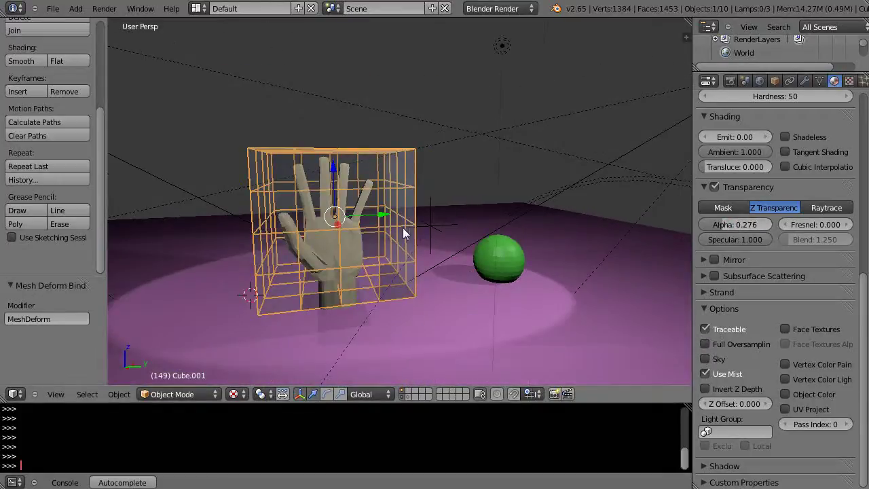
pyautogui.press('Tab')
pyautogui.moveTo(411, 170); pyautogui.dragTo(398, 239, button='middle')
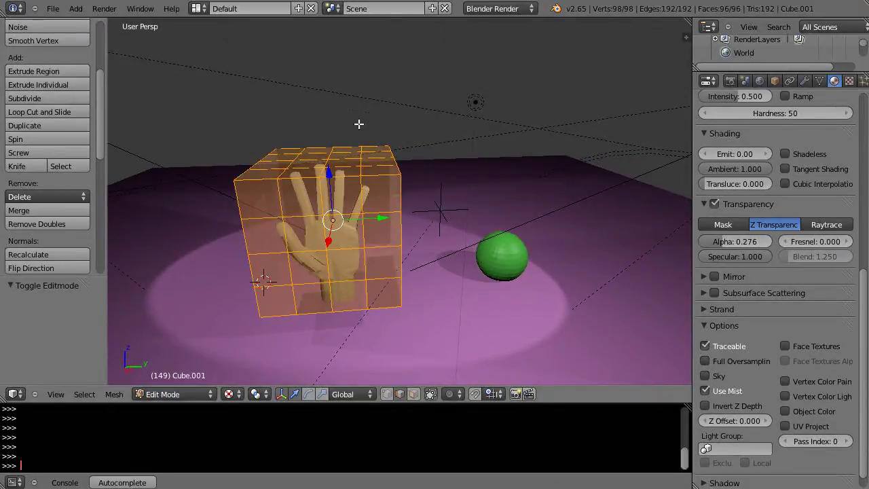
# Step: Select the cage's right vertical edge loop and move it -0.131 along Y
pyautogui.press('a')
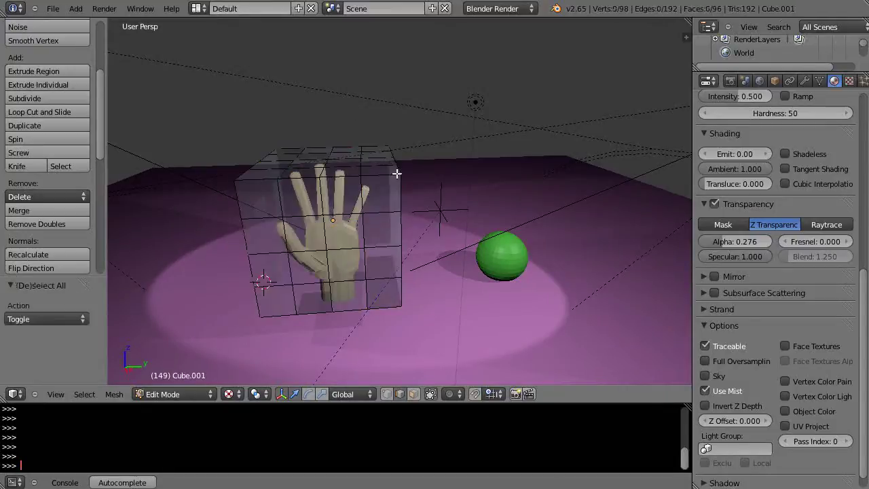
pyautogui.rightClick(398, 163)
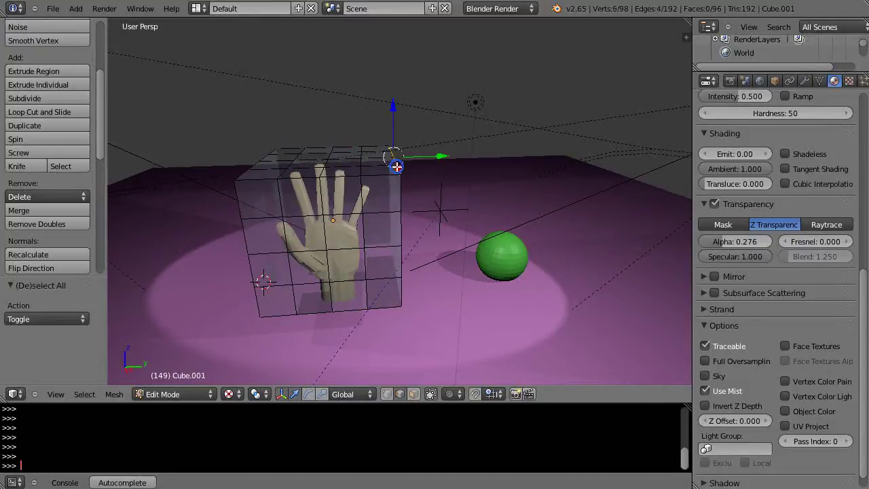
pyautogui.keyDown('alt'); pyautogui.rightClick(360, 167); pyautogui.keyUp('alt')
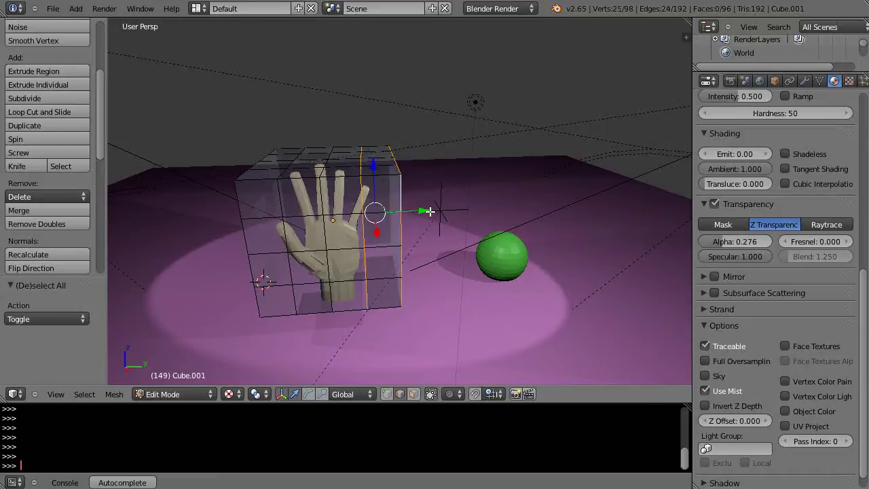
pyautogui.moveTo(388, 214); pyautogui.dragTo(427, 207, button='middle')
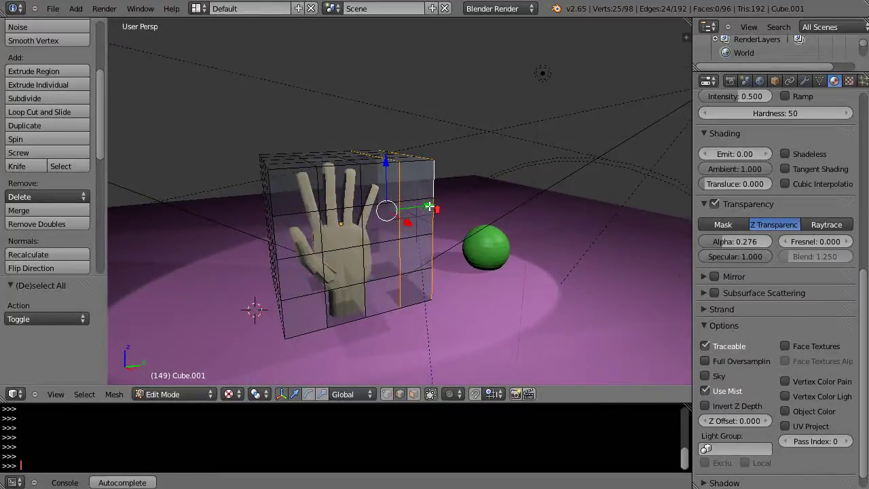
pyautogui.scroll(3, 429, 205)
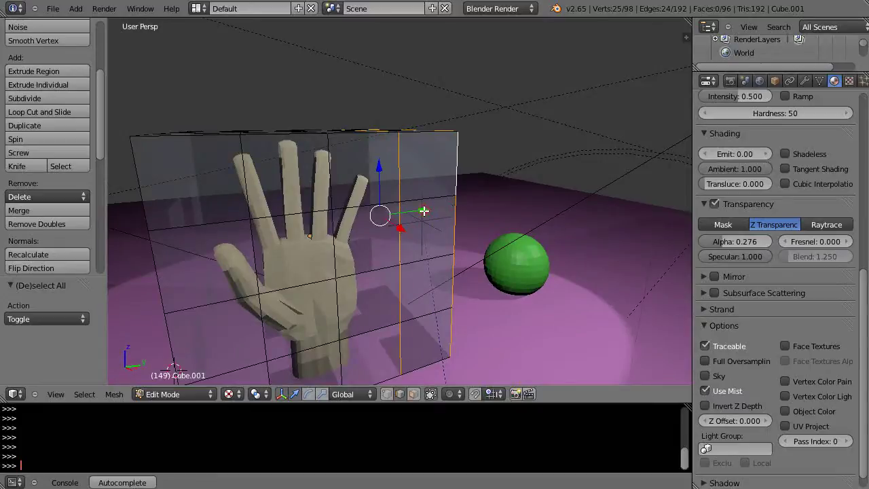
pyautogui.press('g')
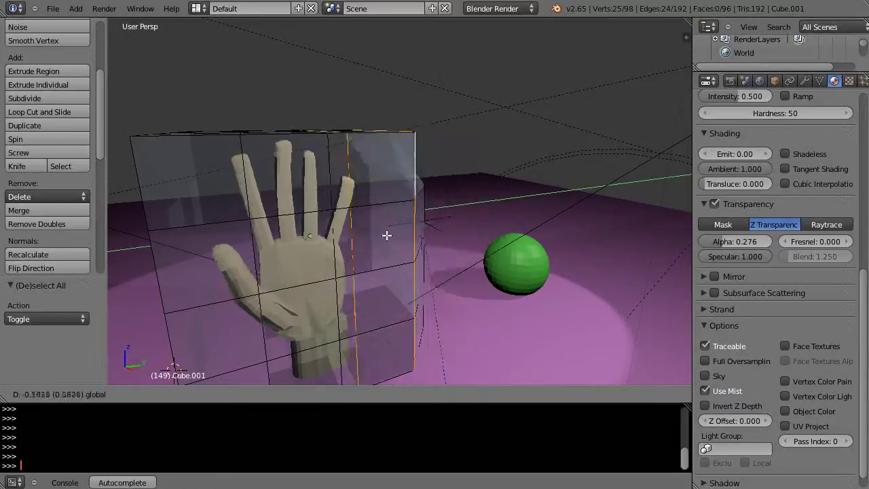
pyautogui.click(417, 230)
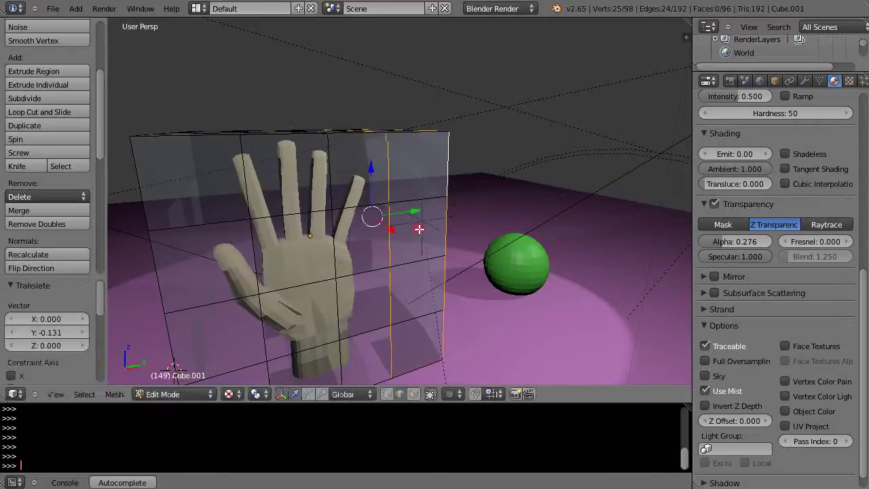
# Step: Raise the edge loop 0.705 along Z
pyautogui.press('g')
pyautogui.press('z')
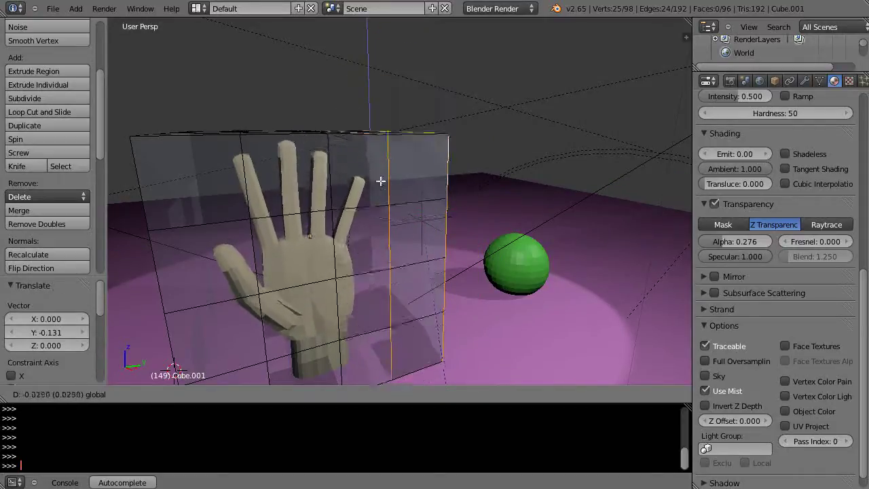
pyautogui.click(381, 123)
# Step: Lower the edge loop -0.536 along Z using the blue arrow
pyautogui.moveTo(394, 283); pyautogui.dragTo(375, 238, button='middle')
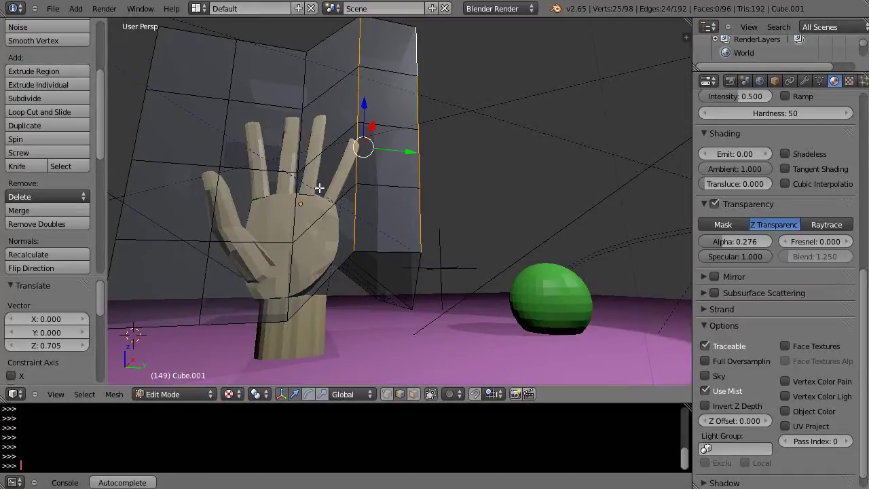
pyautogui.moveTo(388, 242); pyautogui.dragTo(405, 282, button='middle')
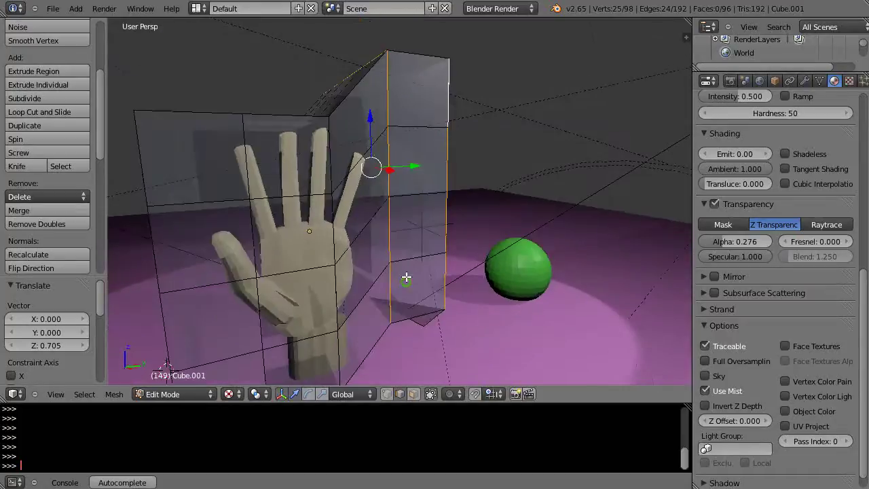
pyautogui.moveTo(371, 120); pyautogui.dragTo(401, 161)
pyautogui.scroll(-3, 412, 201)
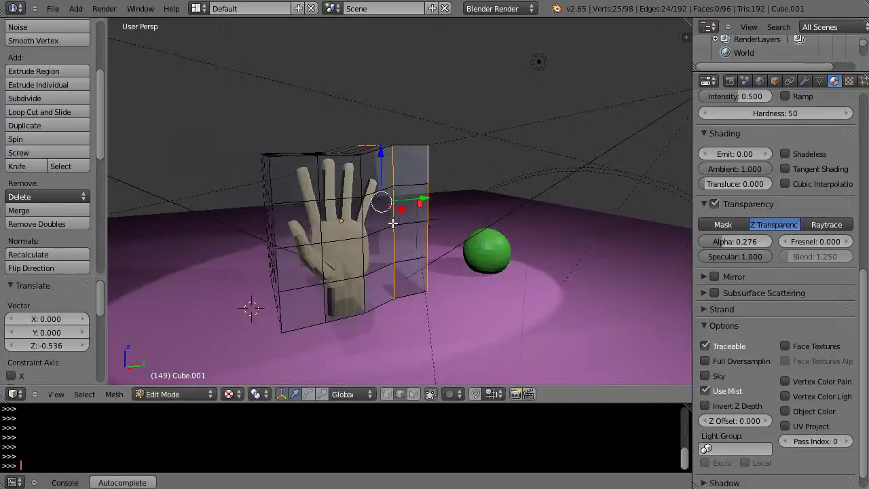
pyautogui.moveTo(412, 201); pyautogui.dragTo(286, 233, button='middle')
pyautogui.scroll(3, 285, 233)
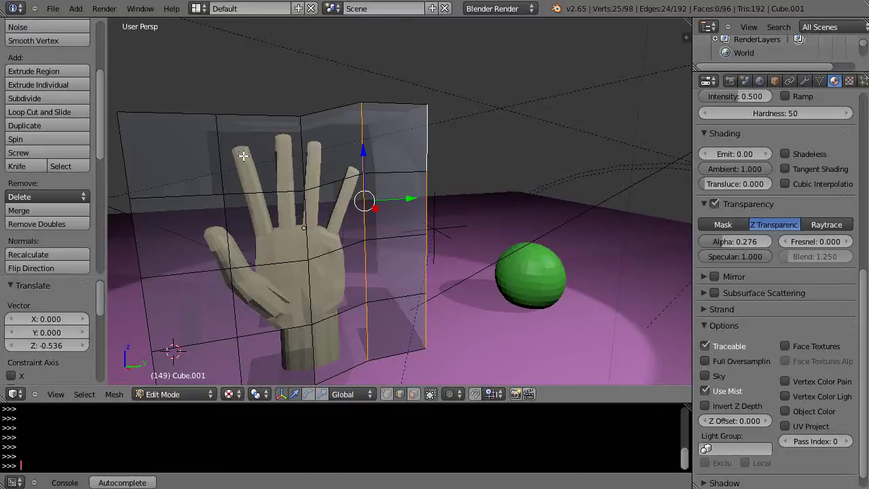
# Step: Push the right-side edge loop 0.872 along Y so the hand bends with it
pyautogui.moveTo(358, 262); pyautogui.dragTo(402, 267, button='middle')
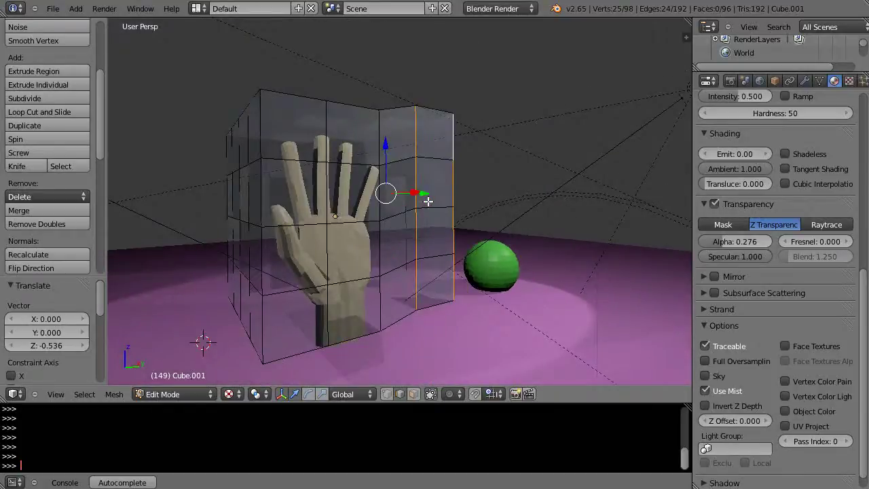
pyautogui.moveTo(428, 202); pyautogui.dragTo(404, 212, button='middle')
pyautogui.moveTo(418, 197); pyautogui.dragTo(460, 222)
pyautogui.moveTo(457, 248); pyautogui.dragTo(409, 281, button='middle')
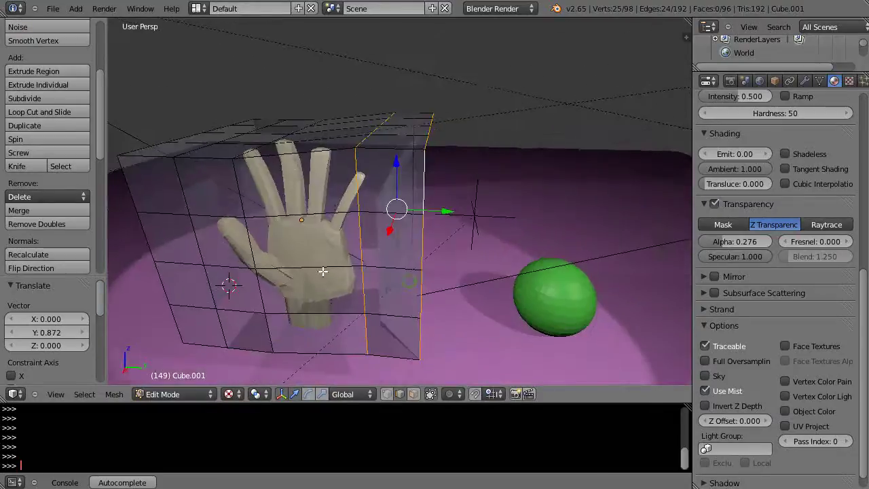
pyautogui.moveTo(321, 272); pyautogui.dragTo(435, 302, button='middle')
pyautogui.scroll(-3, 442, 304)
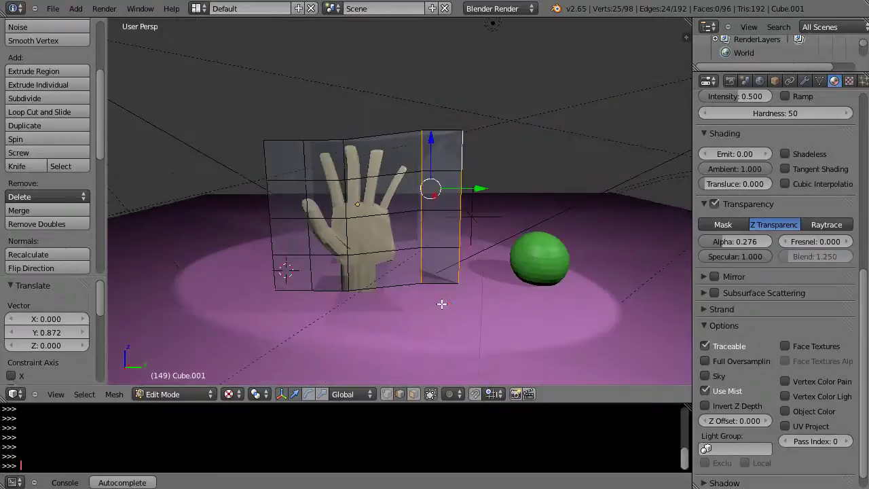